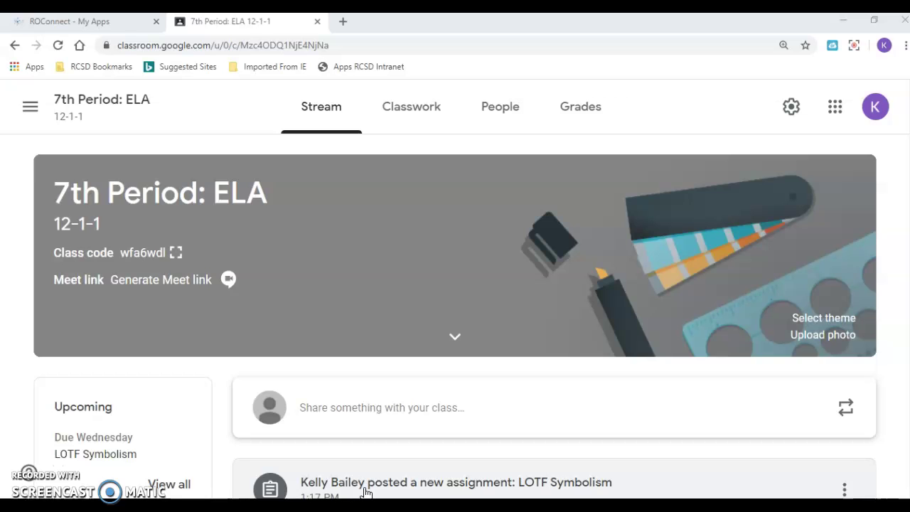
From the class Stream, open the Class Slides 5/11 material and launch the ELA 8 Lesson: 5/11 deck.
left_click(635, 319)
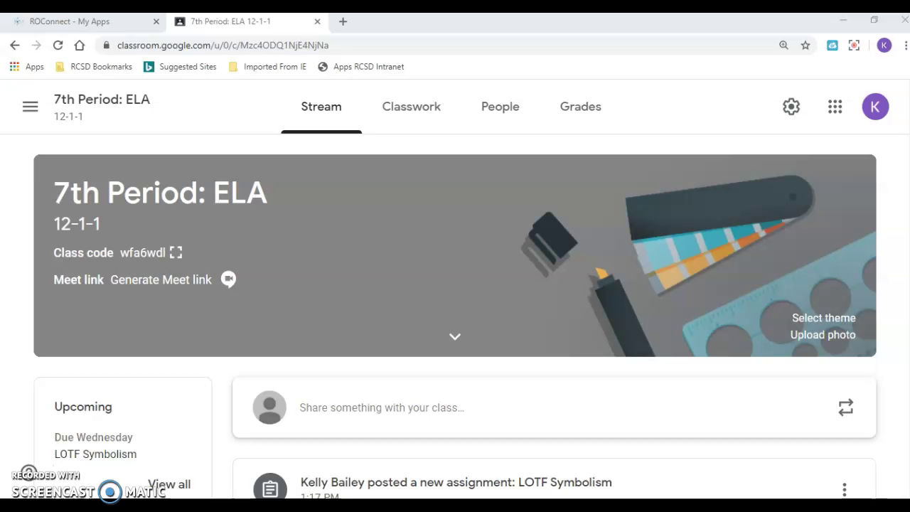
scroll(455, 320, "down", 3)
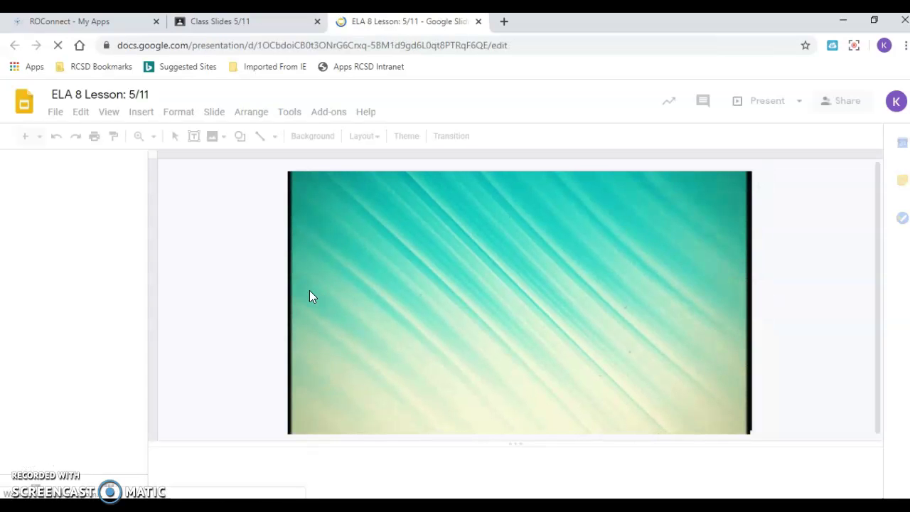
Show slide 2, the Do Now prompt about how the boys use the conch shell.
left_click(118, 274)
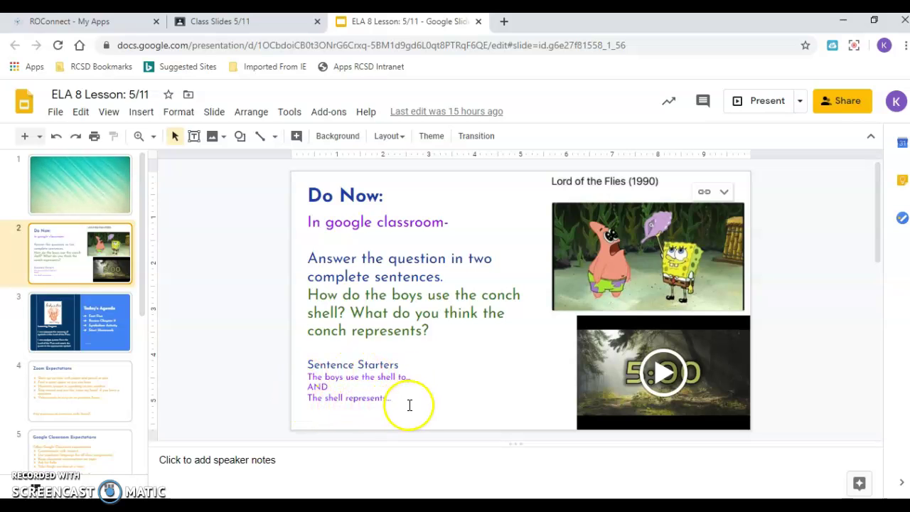
Open the Do Now 5/11 question in the 7th Period: ELA class and view its details.
left_click(292, 23)
left_click(103, 99)
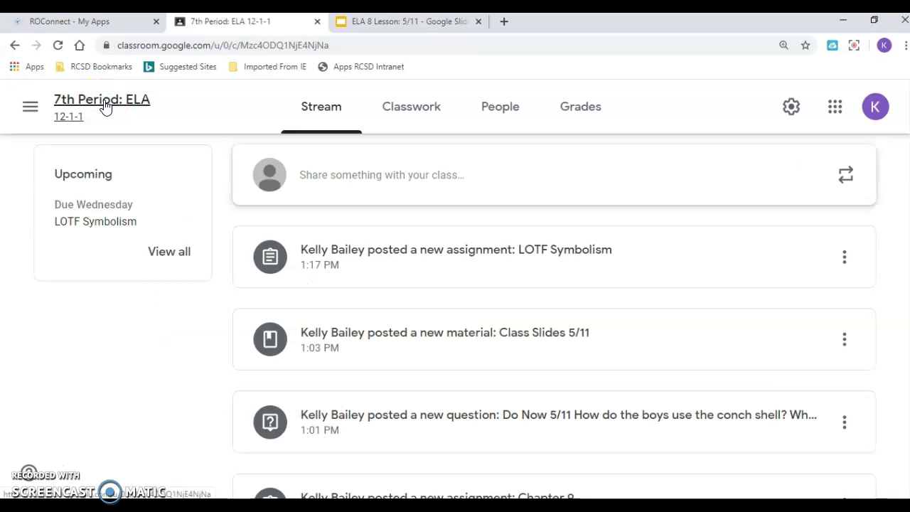
left_click(524, 417)
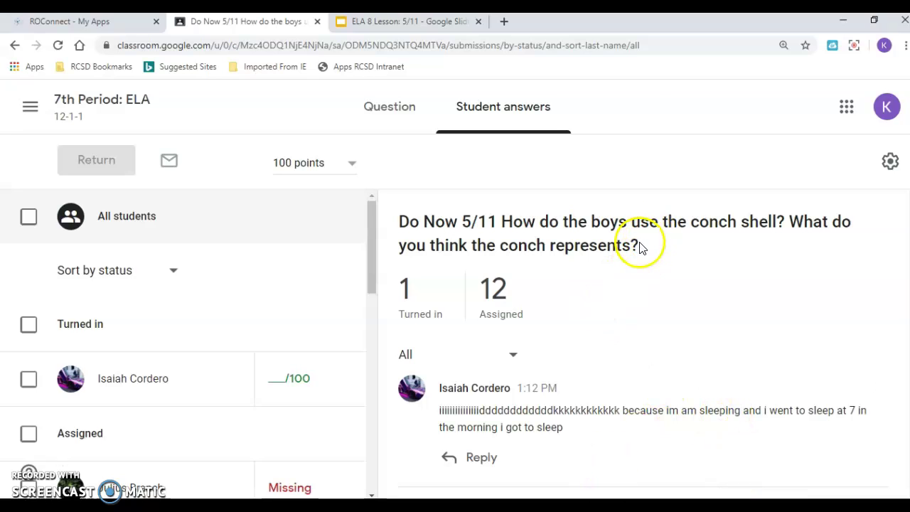
left_click(398, 105)
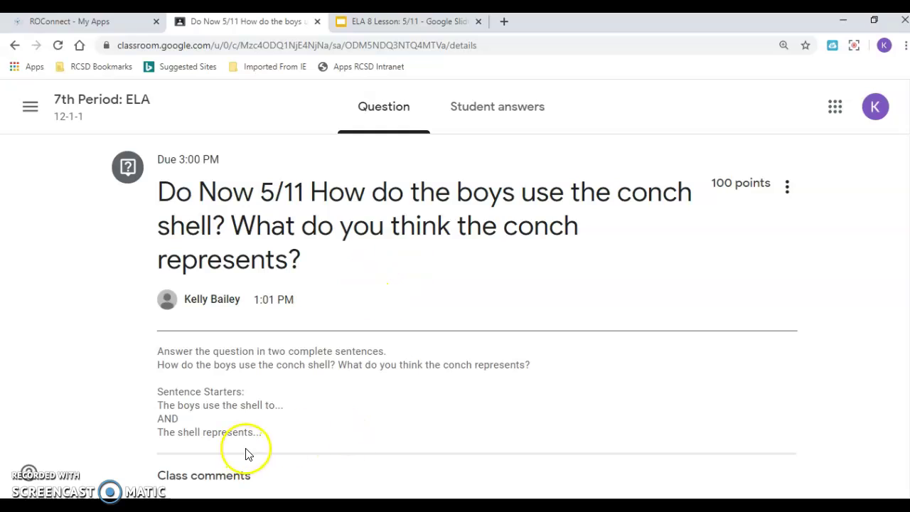
Copy the three sentence-starter lines and paste them into a new class comment.
left_click_drag(263, 433, 158, 406)
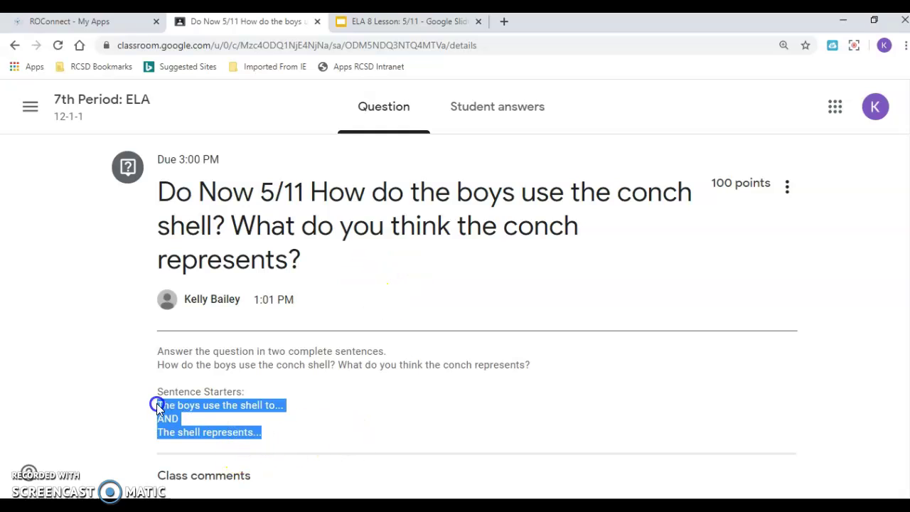
right_click(172, 413)
left_click(192, 421)
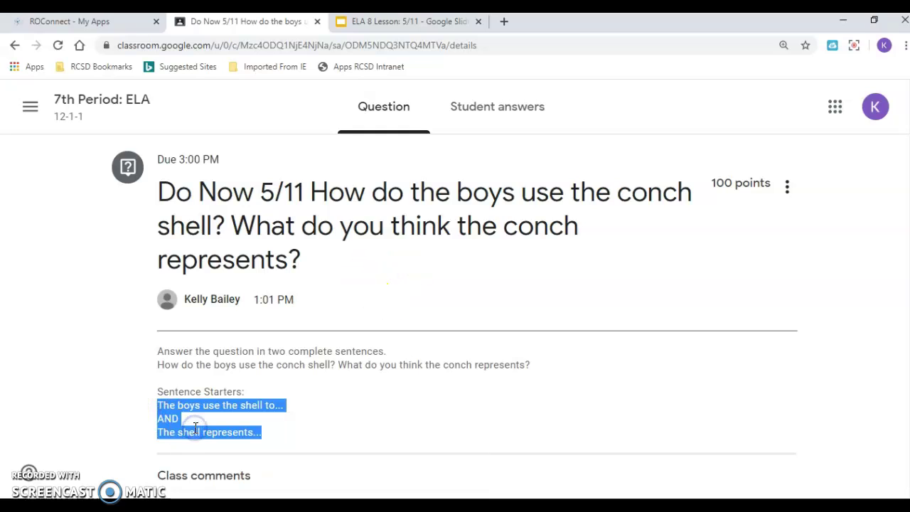
right_click(193, 404)
left_click(196, 412)
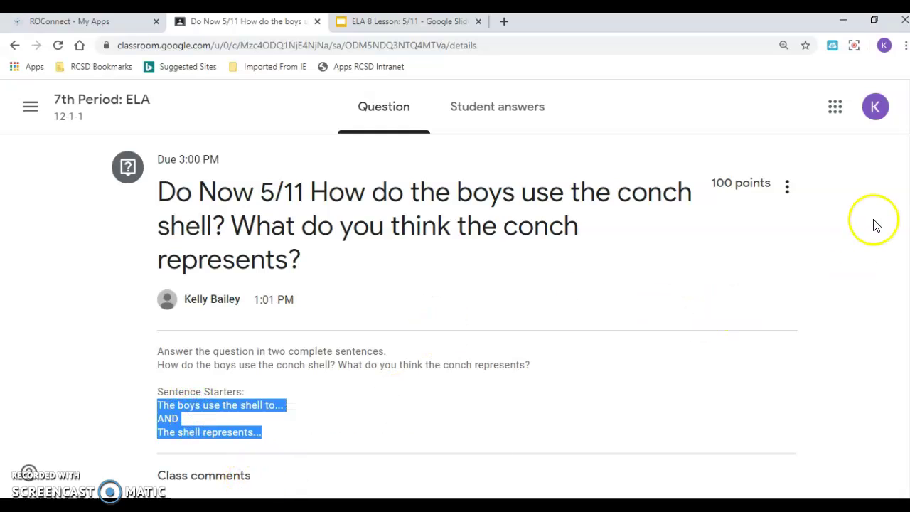
scroll(904, 213, "down", 1)
left_click(320, 455)
key("ctrl+v")
Finish the starters with 'call meeting and' and 'laworder' after 'represents', removing the trailing dots.
left_click(355, 457)
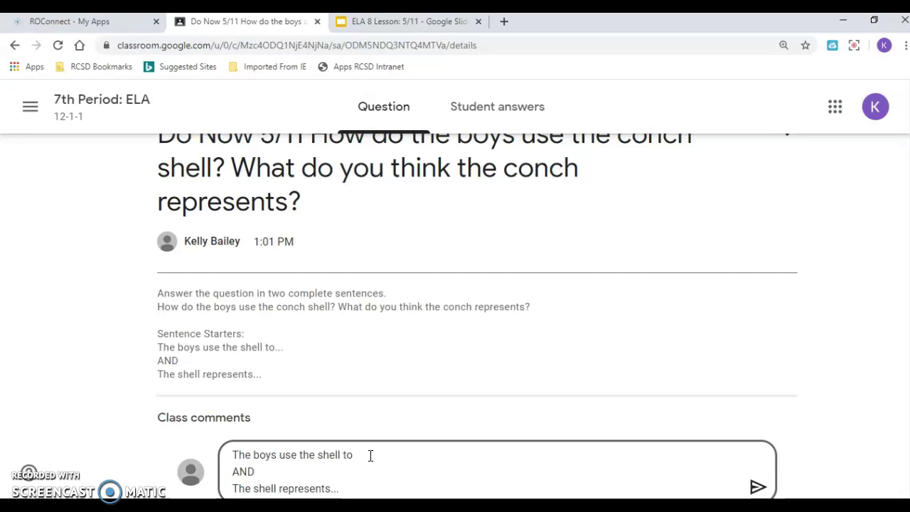
type("call meeting and as talking piece.")
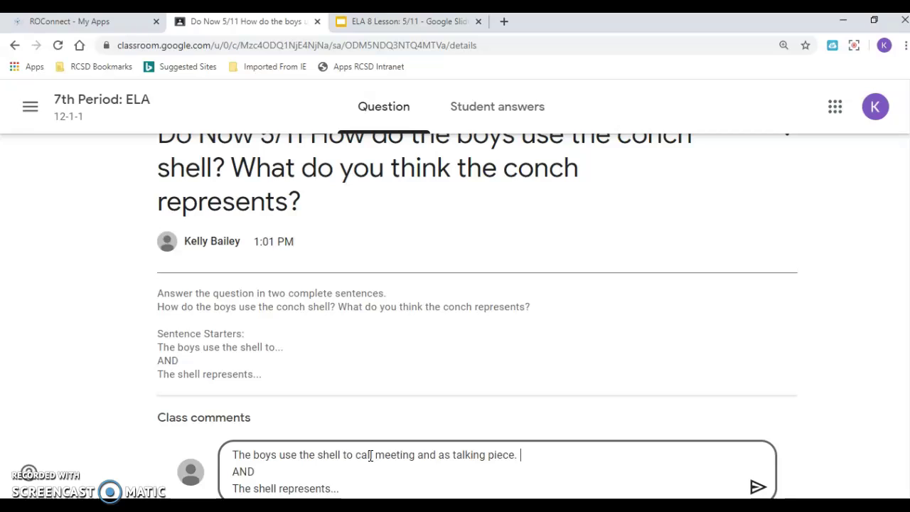
left_click(339, 488)
key("BackSpace")
key("BackSpace")
key("BackSpace")
type("law")
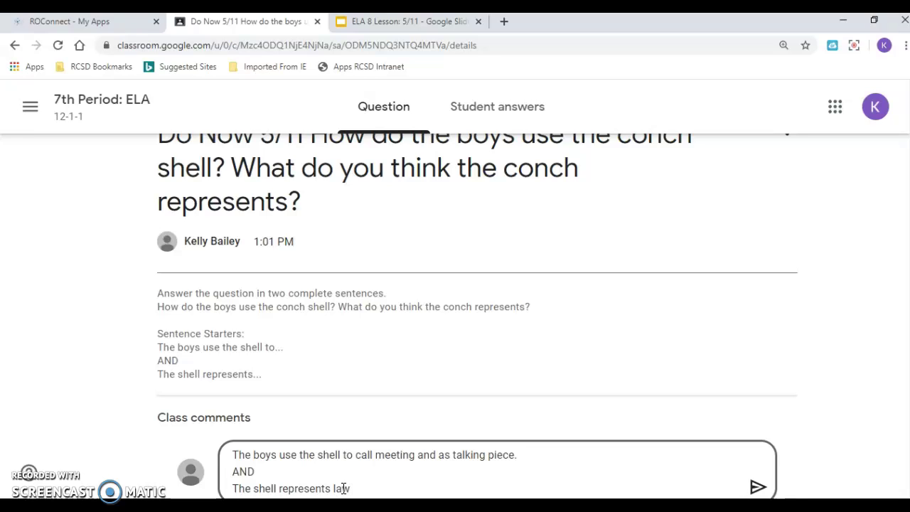
key("BackSpace")
key("BackSpace")
key("BackSpace")
type("order.")
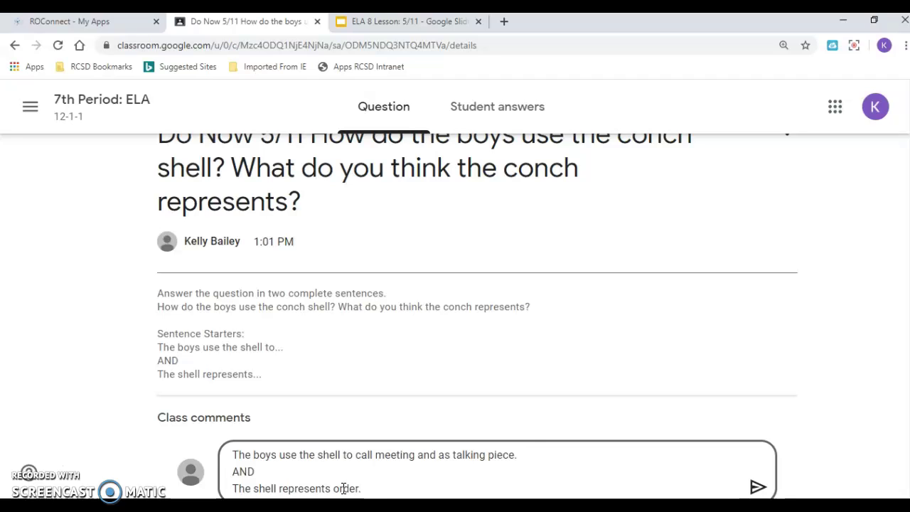
Step through Today's Agenda, Zoom and Classroom Expectations to slide 6, Review chapters 1-9.
left_click(449, 22)
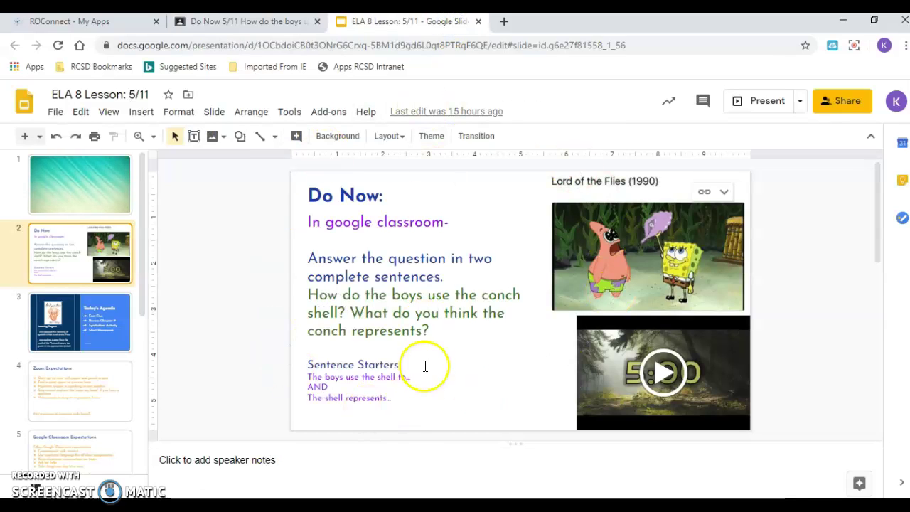
left_click(108, 318)
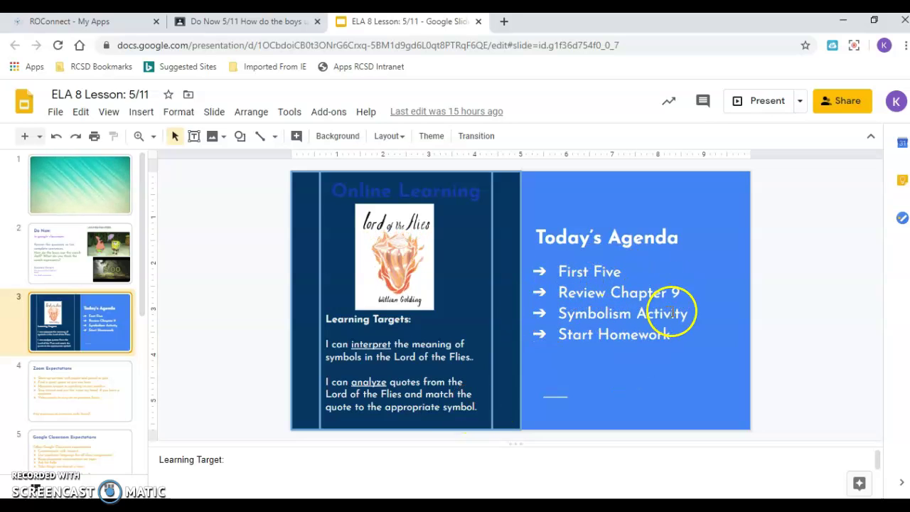
left_click(76, 376)
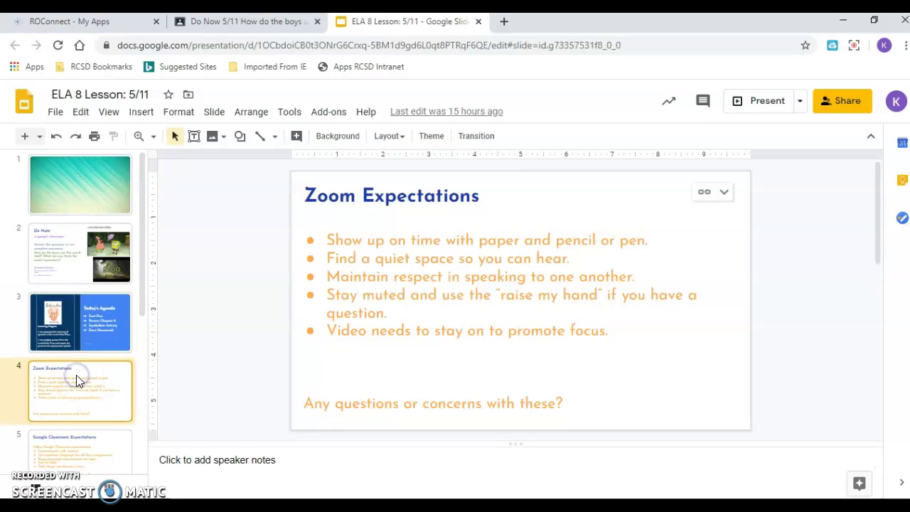
key("Down")
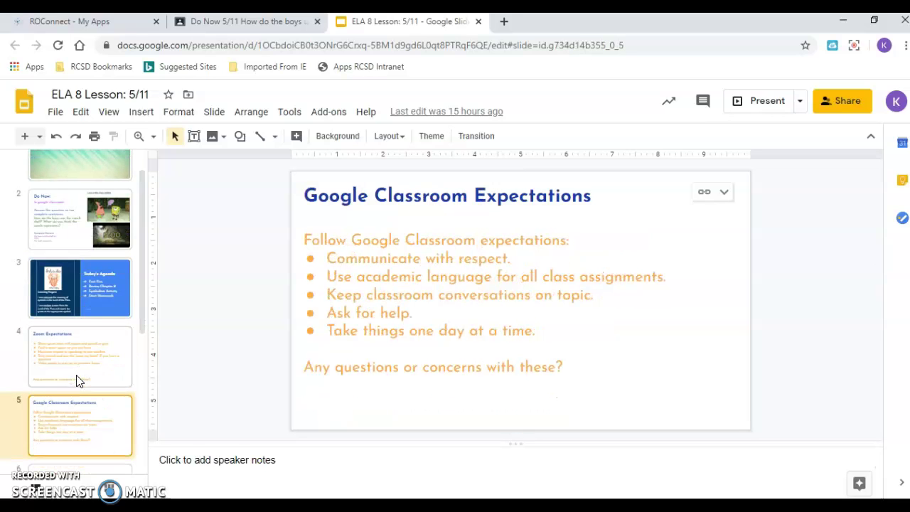
key("Down")
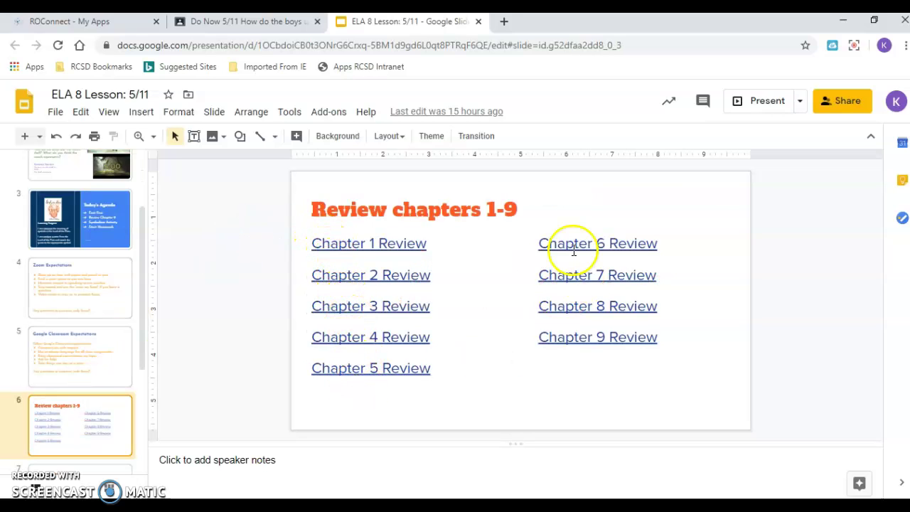
Preview the chapter review links, then reveal Chapter 8 Review's YouTube video link.
left_click(390, 274)
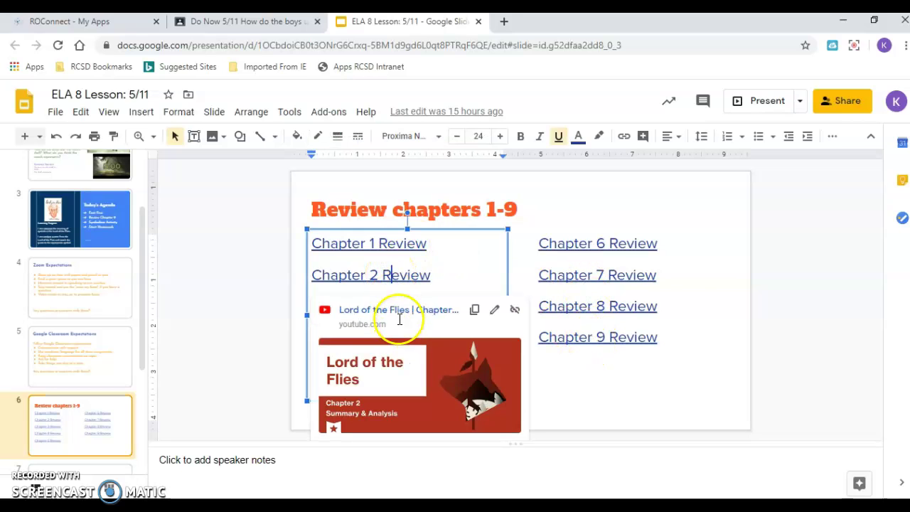
left_click(599, 339)
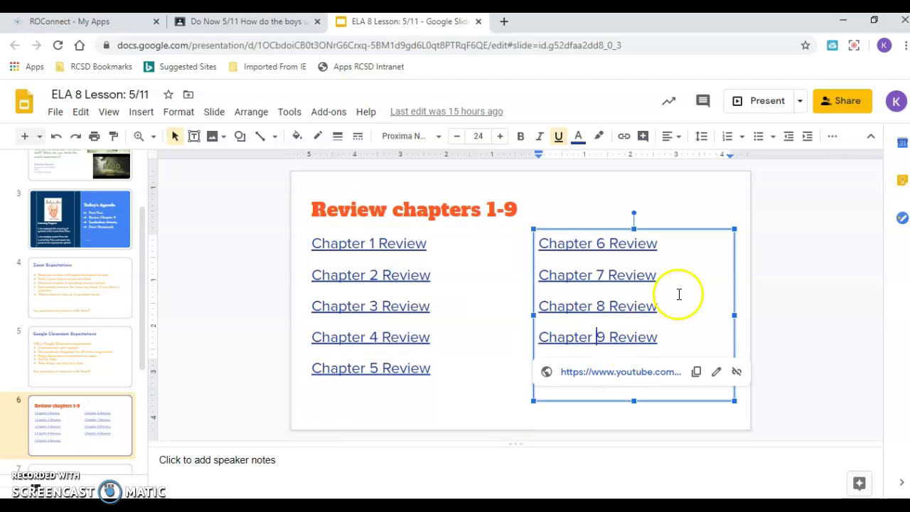
left_click(679, 294)
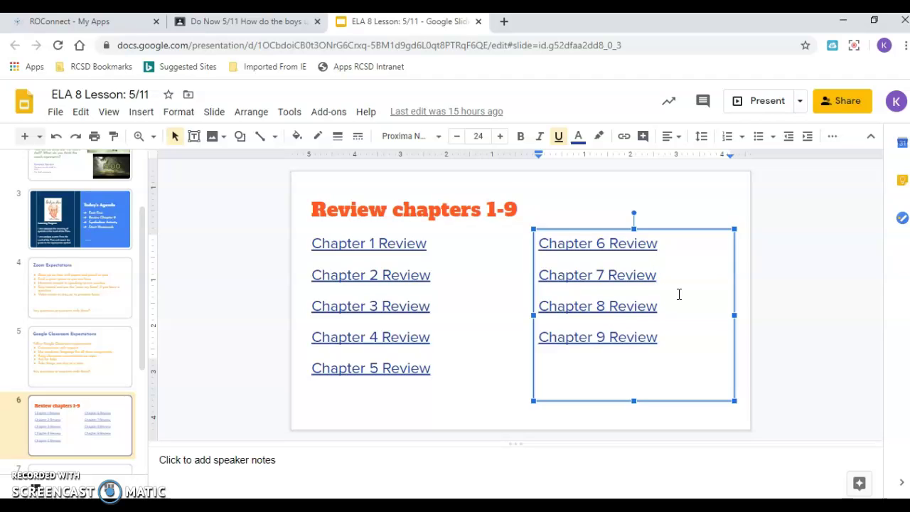
left_click(646, 302)
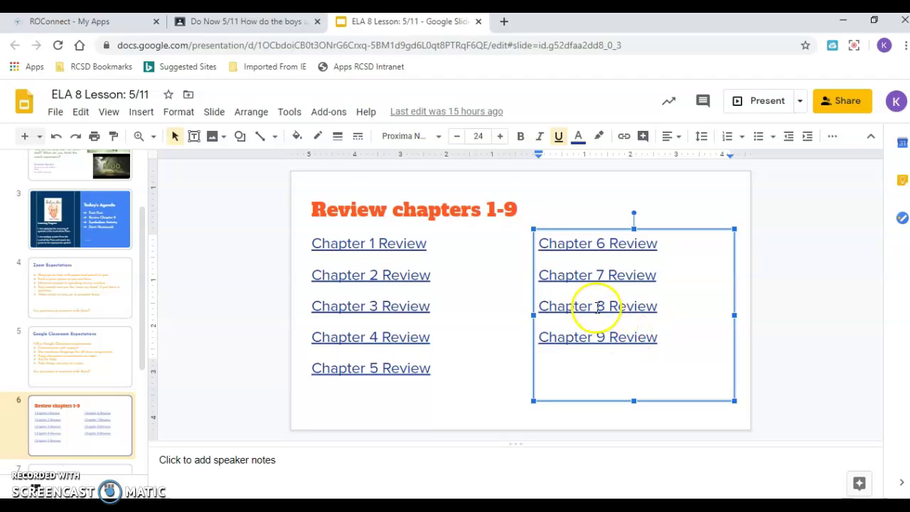
key("ctrl+z")
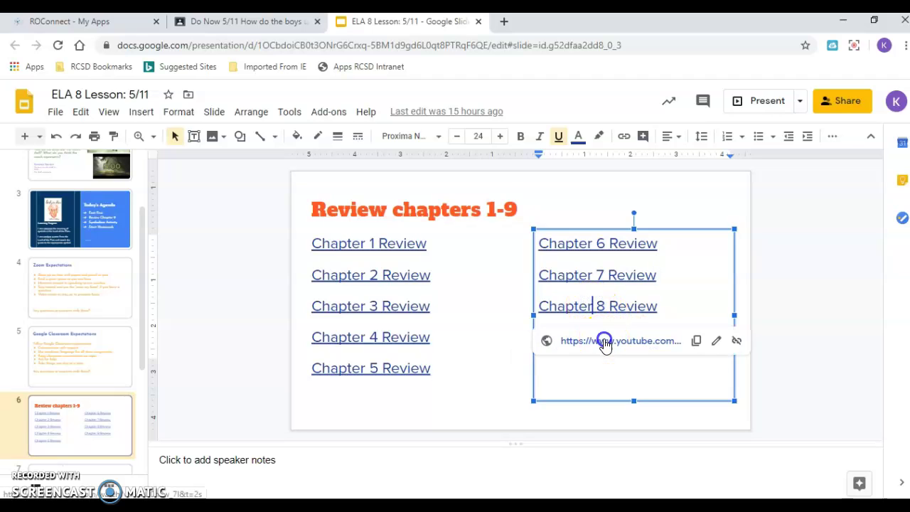
left_click(604, 342)
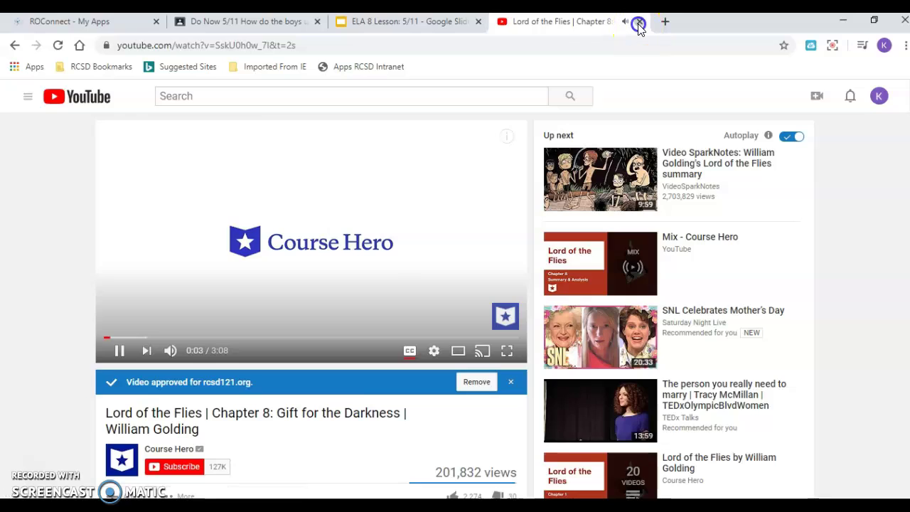
left_click(638, 24)
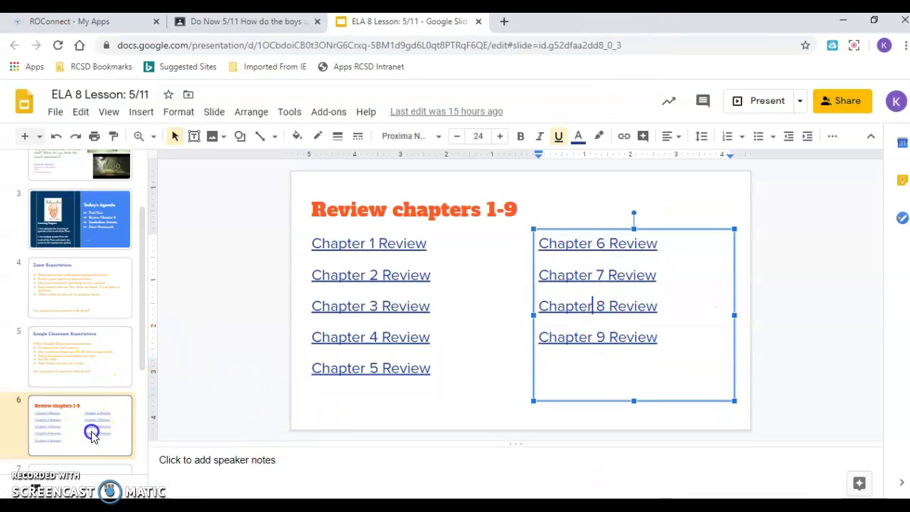
Advance to slide 7, the LOTF: Symbolism instructions for matching quotes and meanings.
key("Down")
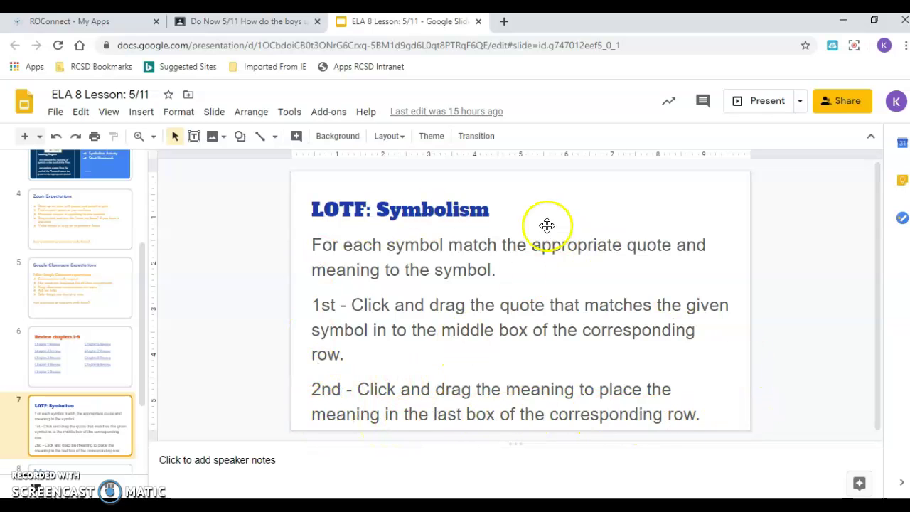
Leave the Do Now question for the 7th Period: ELA class, discarding the unposted comment.
left_click(296, 23)
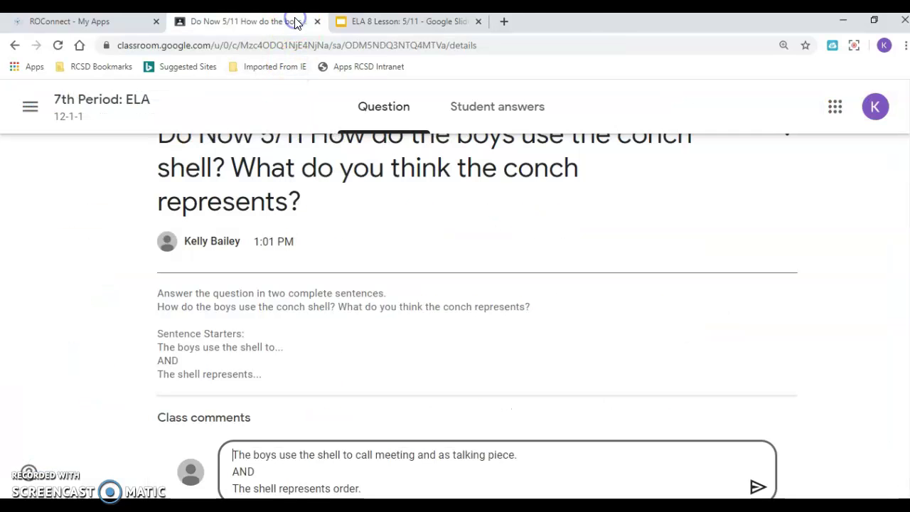
left_click(112, 103)
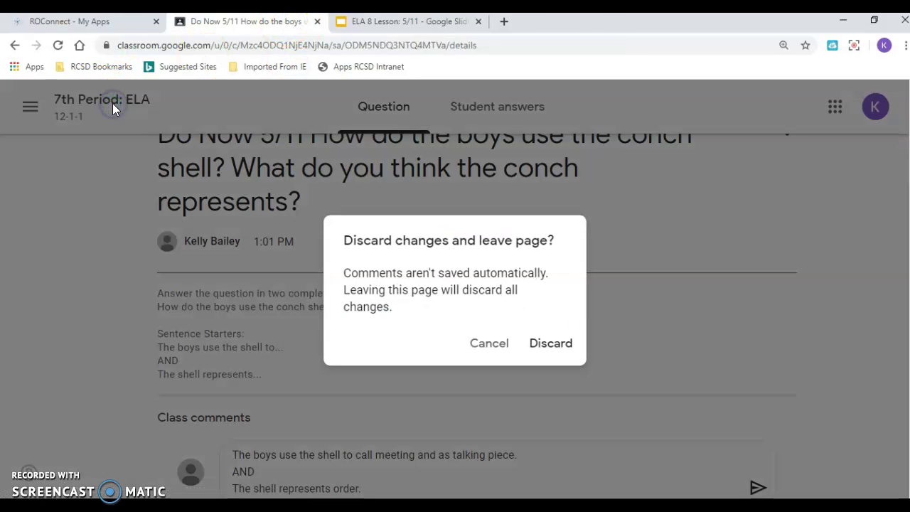
left_click(551, 345)
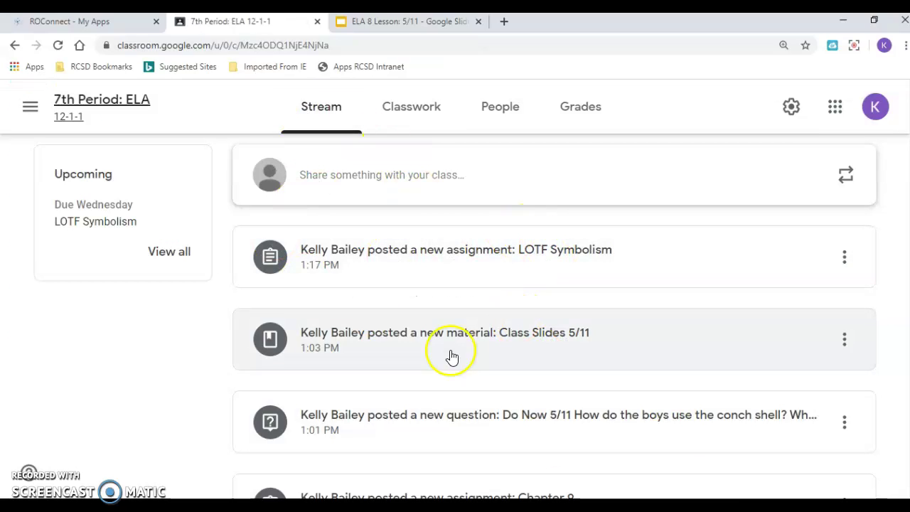
On the Classwork page, expand the Q4 Week 7 LOTF Symbolism assignment (3 turned in, 10 assigned).
left_click(424, 112)
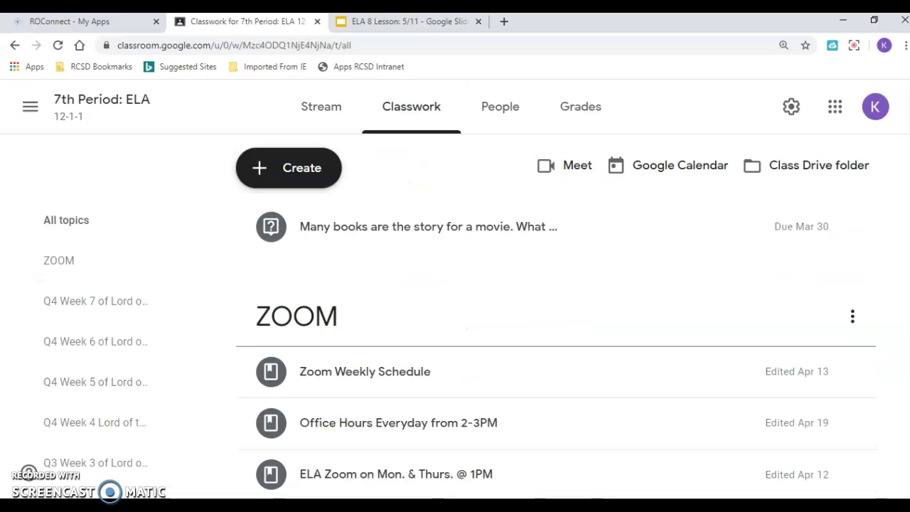
scroll(455, 313, "down", 2)
scroll(455, 313, "up", 2)
scroll(455, 313, "down", 5)
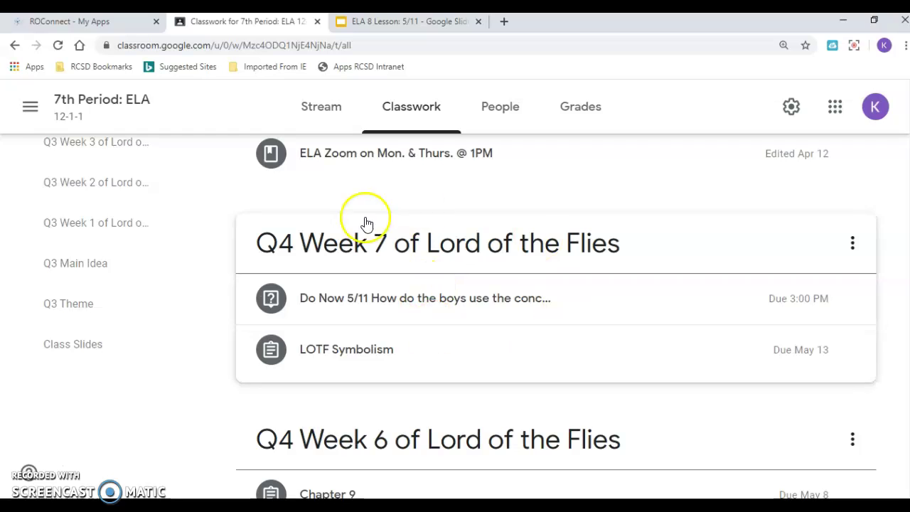
left_click(415, 31)
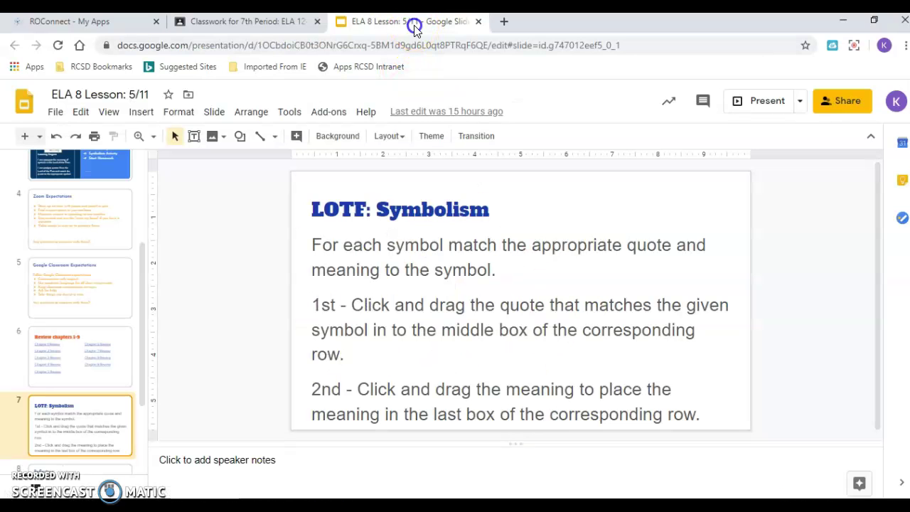
left_click(256, 32)
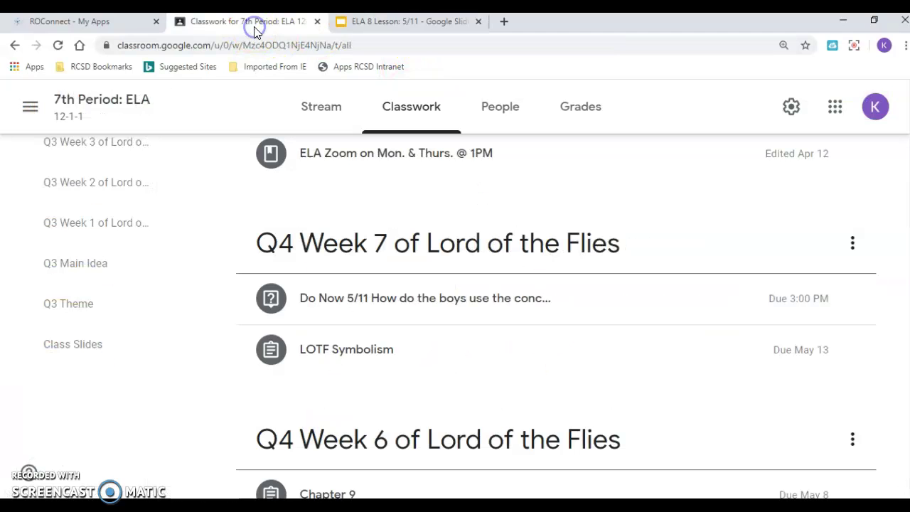
left_click(337, 354)
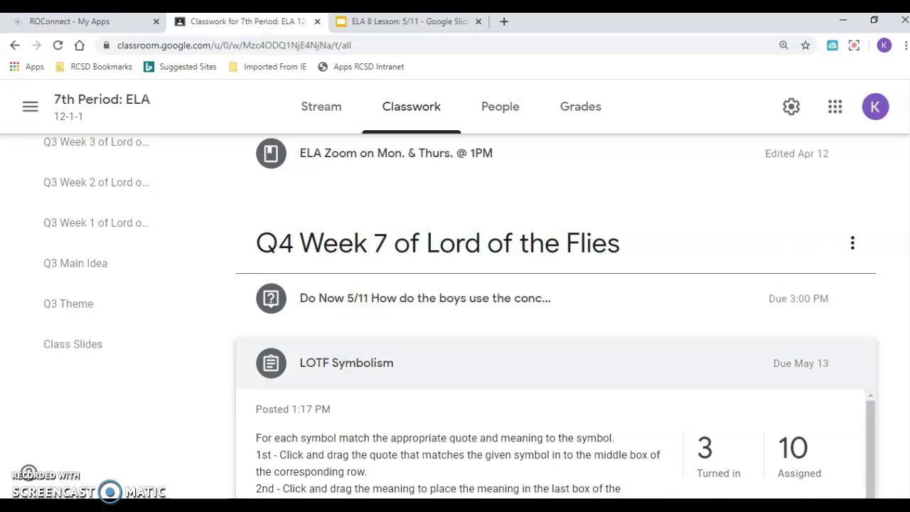
Open the attached LOFT: Symbolism slides and go to the 'What is a symbol?' slide.
scroll(455, 284, "down", 4)
left_click(458, 259)
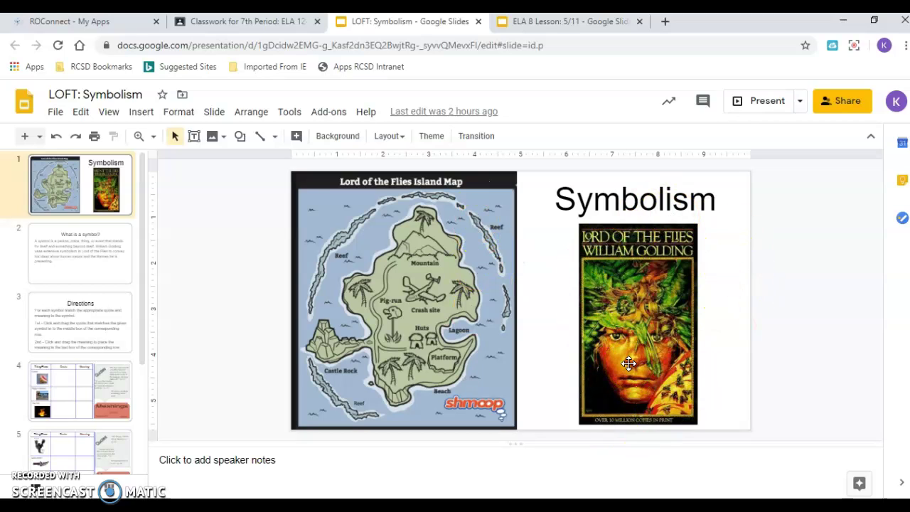
left_click(95, 267)
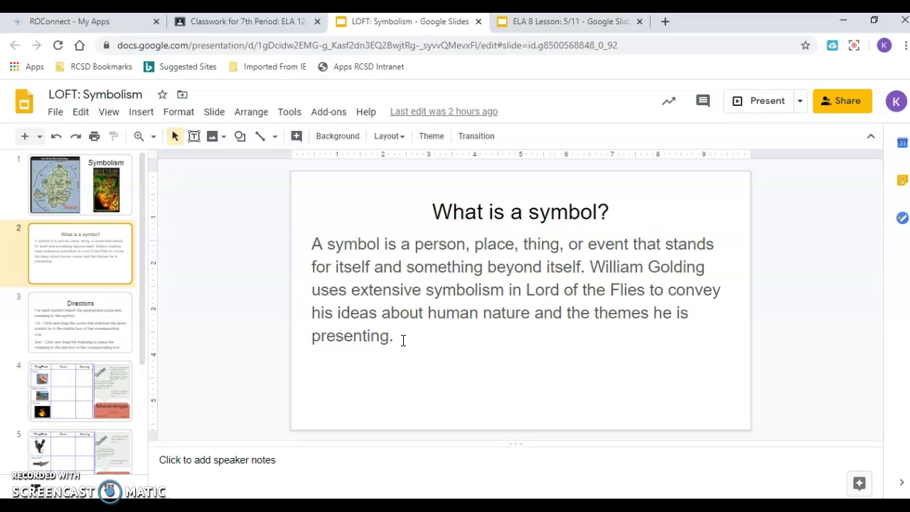
Advance from the 'What is a symbol?' slide to slide 3, 'Directions'.
left_click(103, 344)
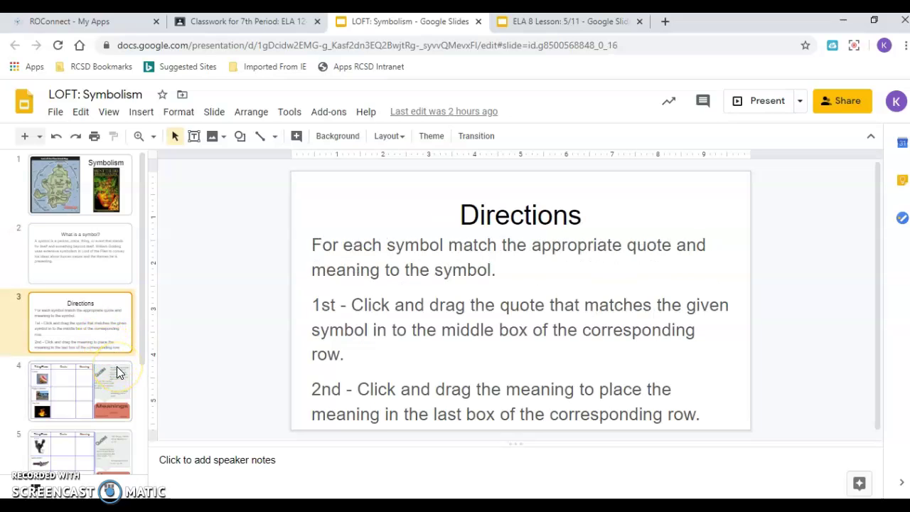
Open slide 4, the Conch / Piggy's Glasses / The Fire matching table.
left_click(124, 385)
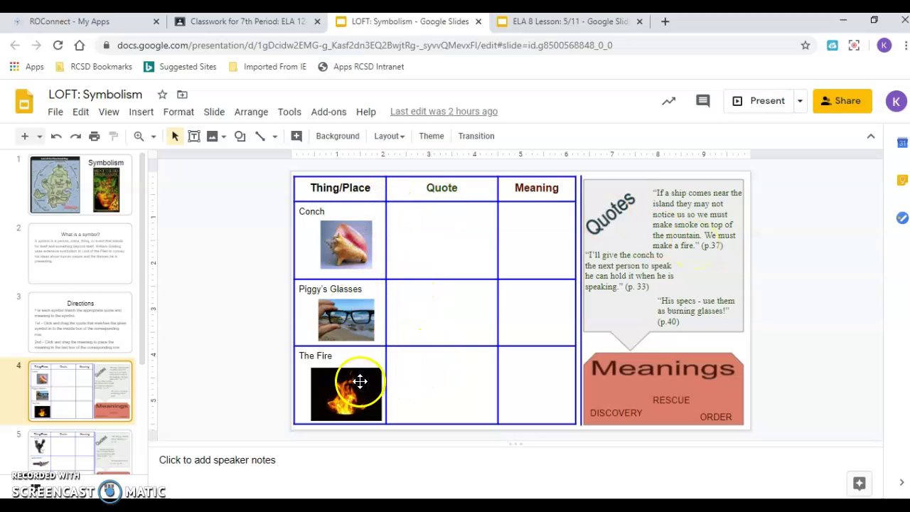
Drag the ship-and-smoke quote into the Quote column and undo the accidental background image shift.
left_click(688, 219)
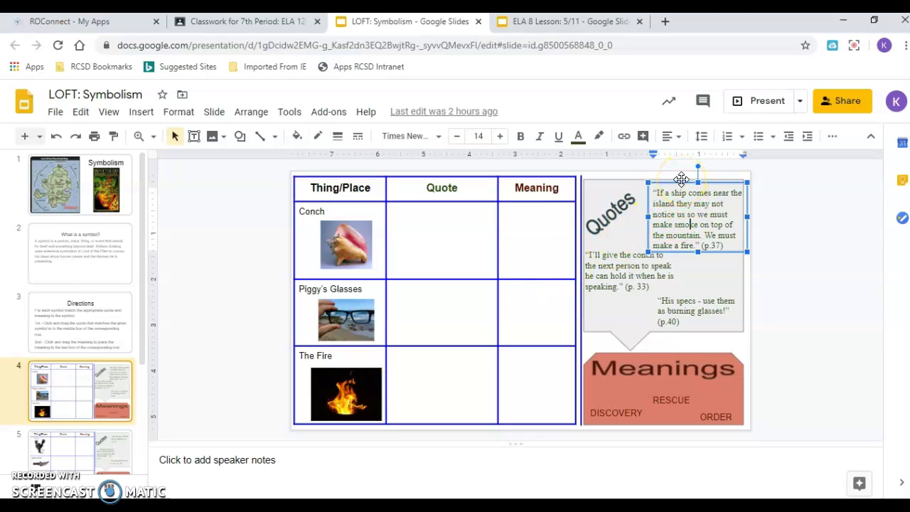
left_click_drag(682, 179, 426, 348)
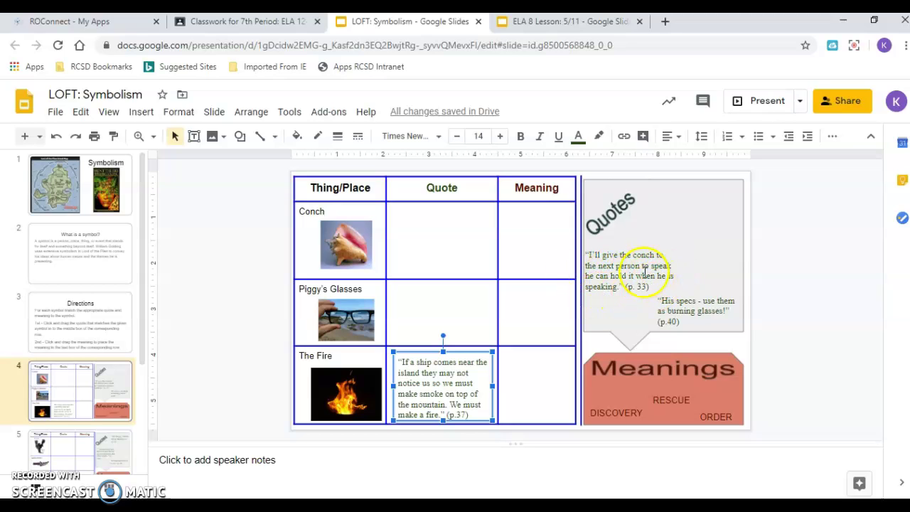
left_click(642, 270)
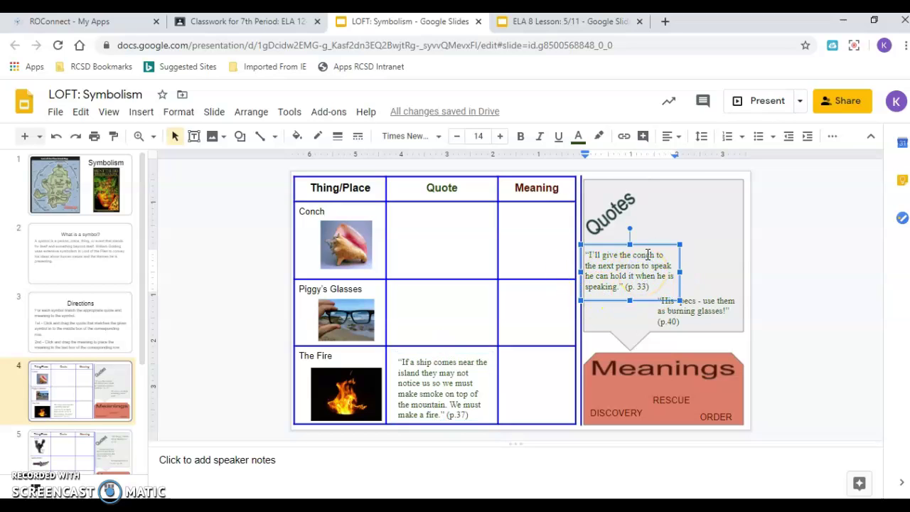
left_click_drag(645, 240, 648, 227)
left_click(57, 137)
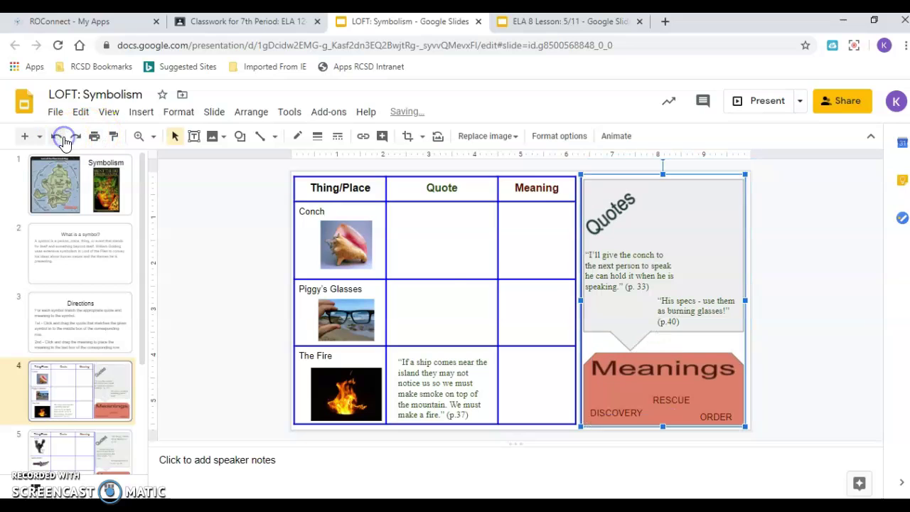
Move the conch quote into the Conch cell and 'His specs' into Piggy's Glasses.
left_click(617, 265)
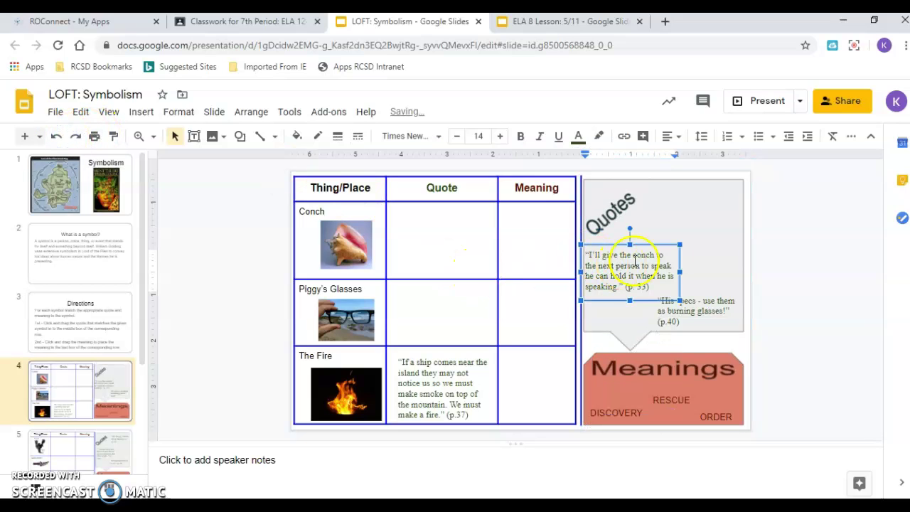
left_click_drag(663, 240, 478, 214)
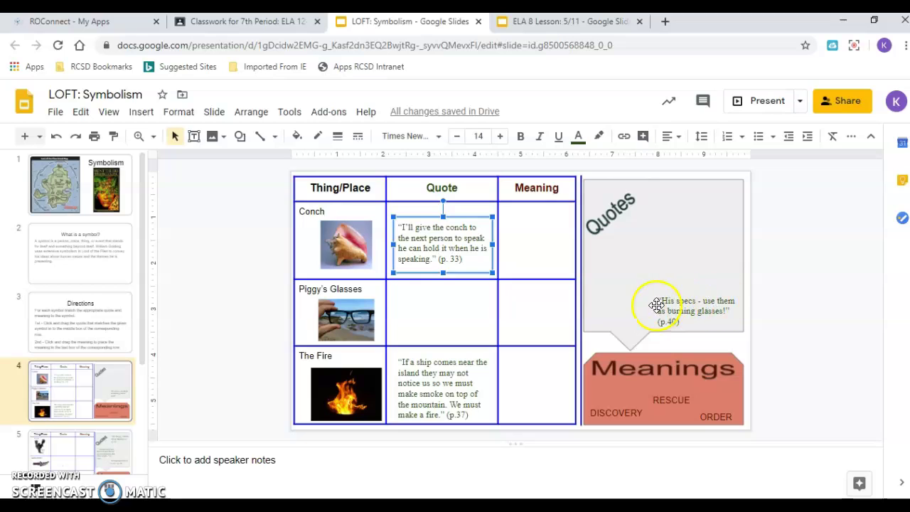
left_click(707, 298)
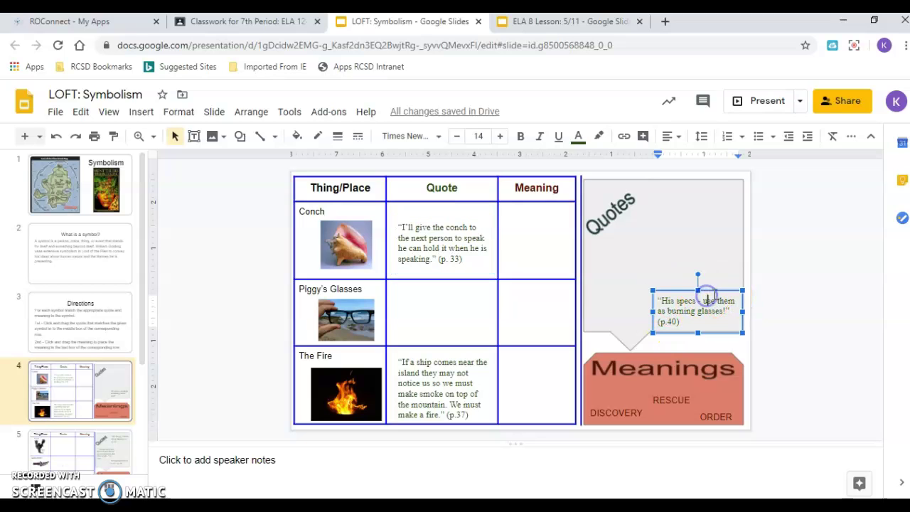
left_click_drag(715, 292, 456, 293)
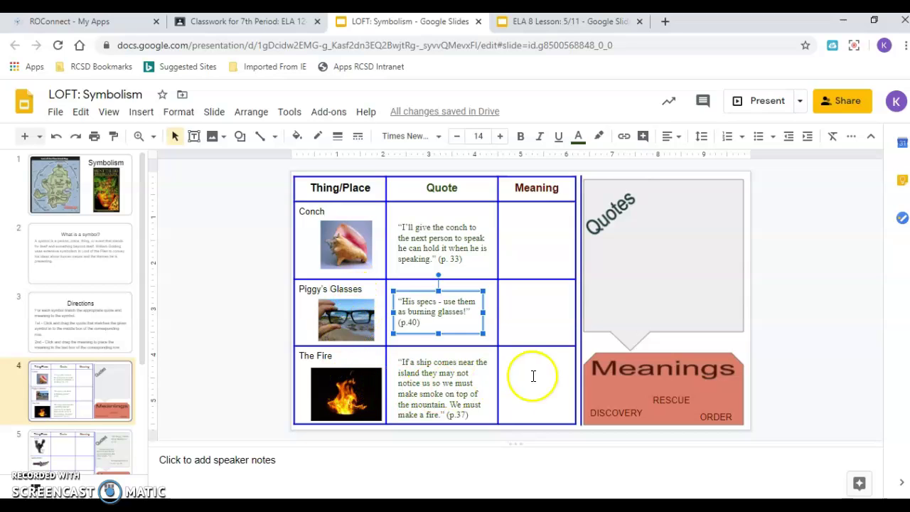
Drag the DISCOVERY, RESCUE and ORDER words into the Glasses, Fire and Conch Meaning cells.
left_click(636, 413)
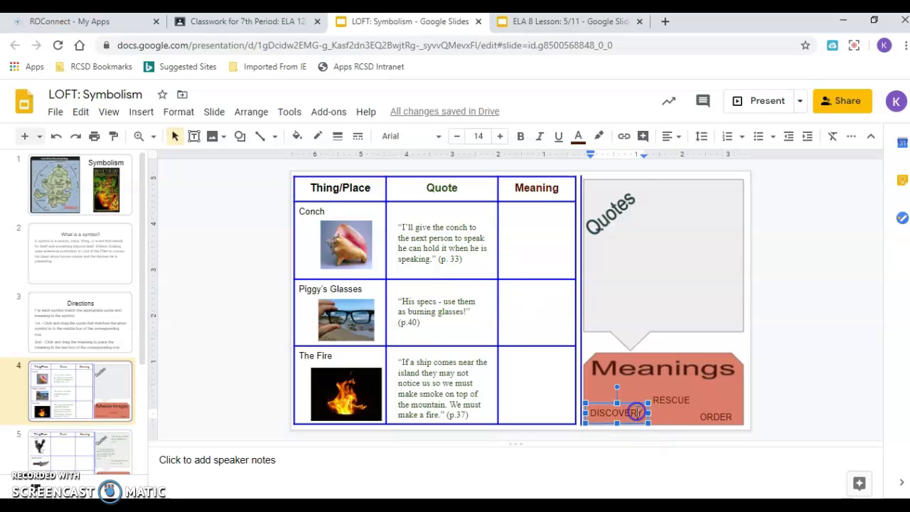
left_click_drag(634, 403, 559, 299)
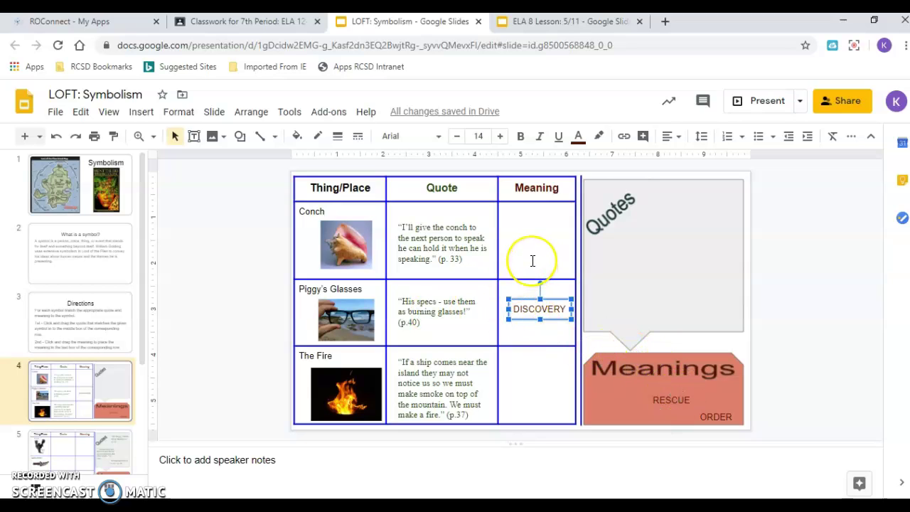
left_click_drag(526, 307, 530, 392)
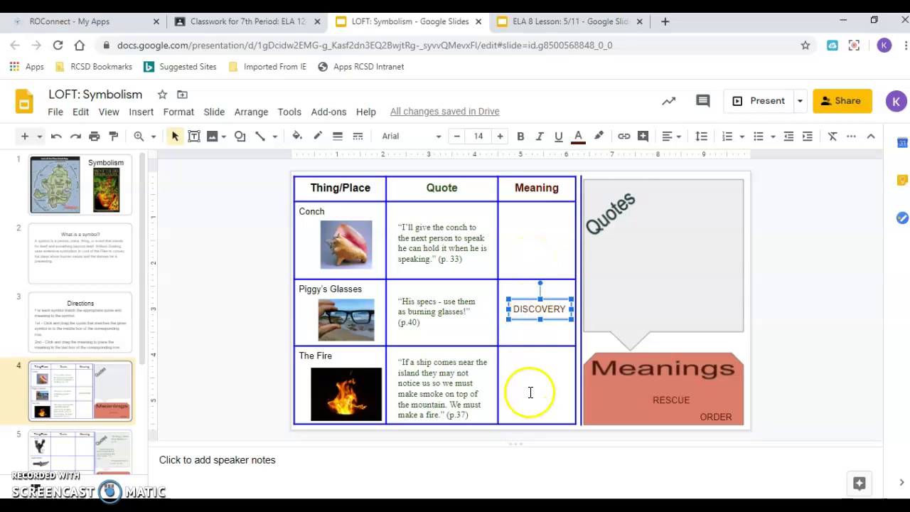
left_click(684, 387)
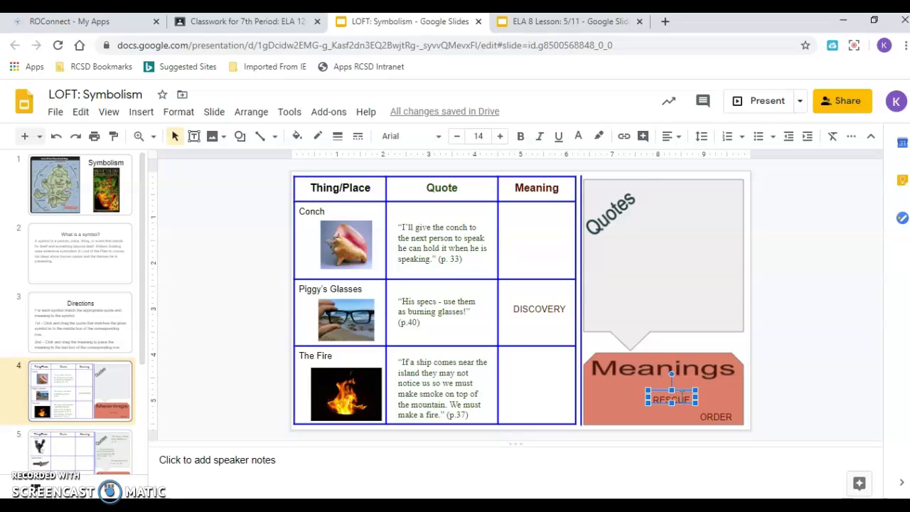
left_click_drag(681, 395, 543, 380)
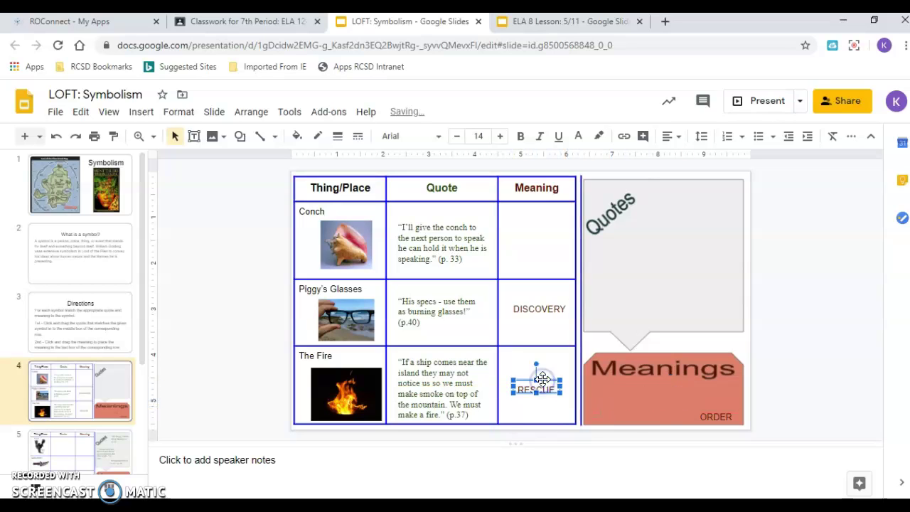
left_click(715, 412)
left_click_drag(733, 411, 554, 239)
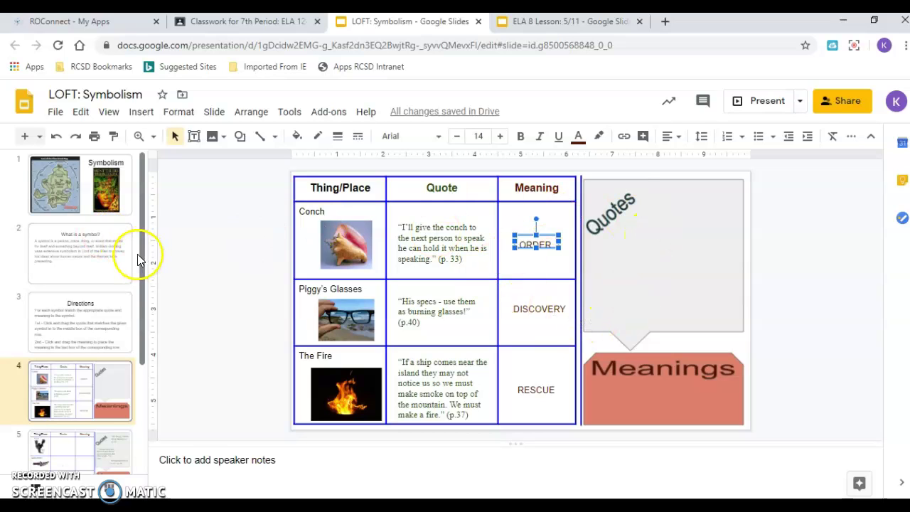
Review slide 5 (The Beast, Jack's Knife, The Island), then advance to slide 6.
left_click_drag(140, 255, 142, 360)
left_click(89, 322)
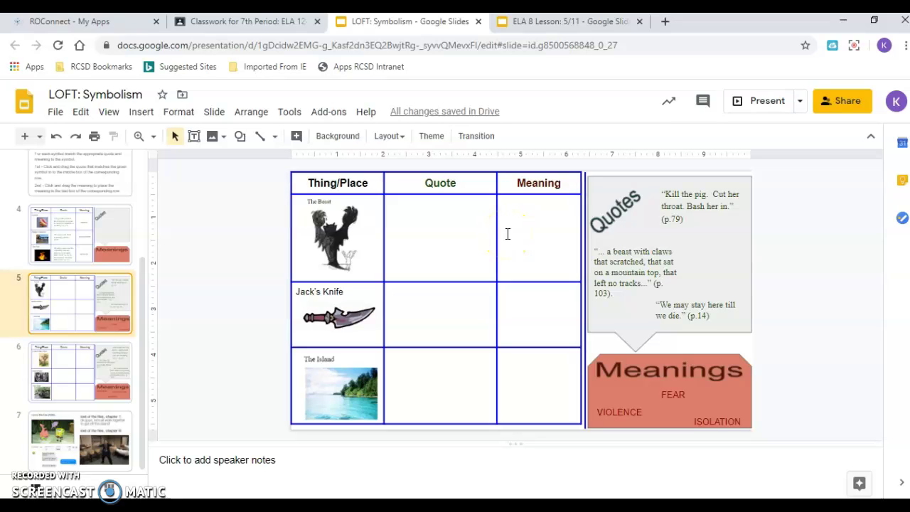
key("Down")
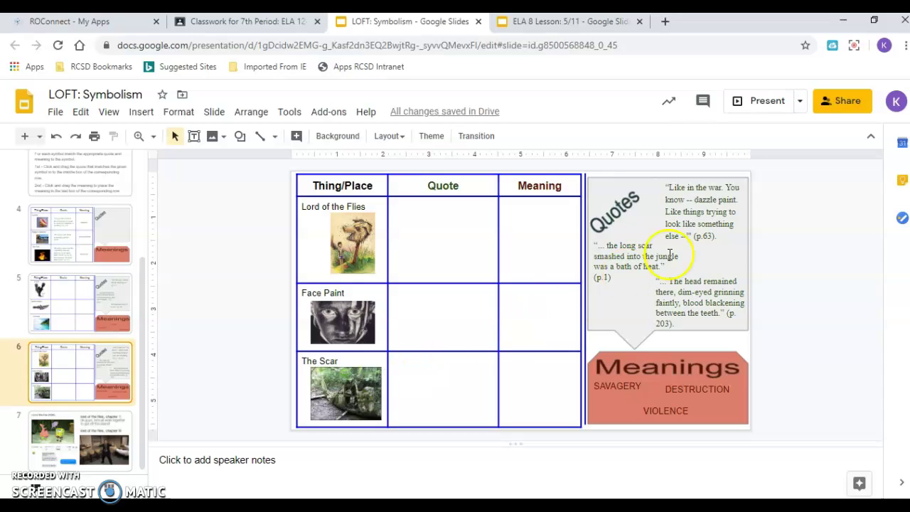
left_click(668, 186)
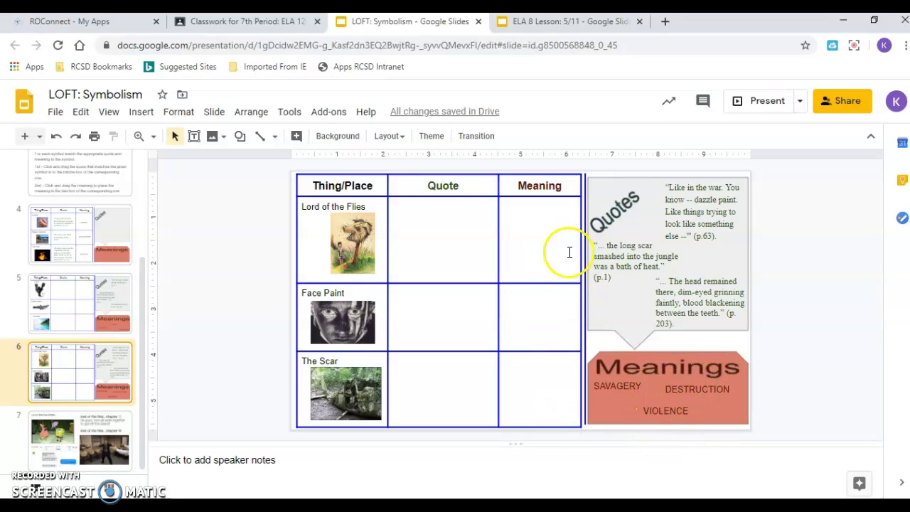
View the slide 7 Lord of the Flies memes, then return to the 7th Period: ELA Classwork tab.
left_click(110, 462)
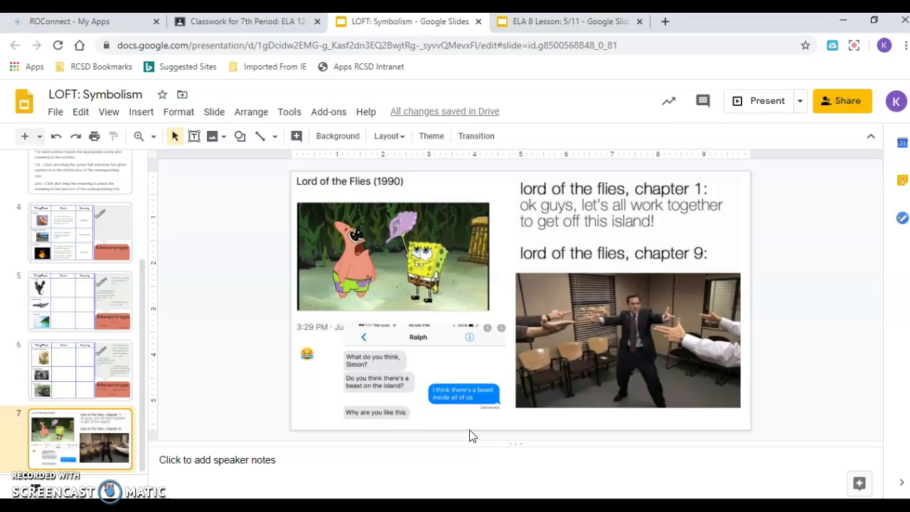
left_click(583, 439)
left_click(237, 25)
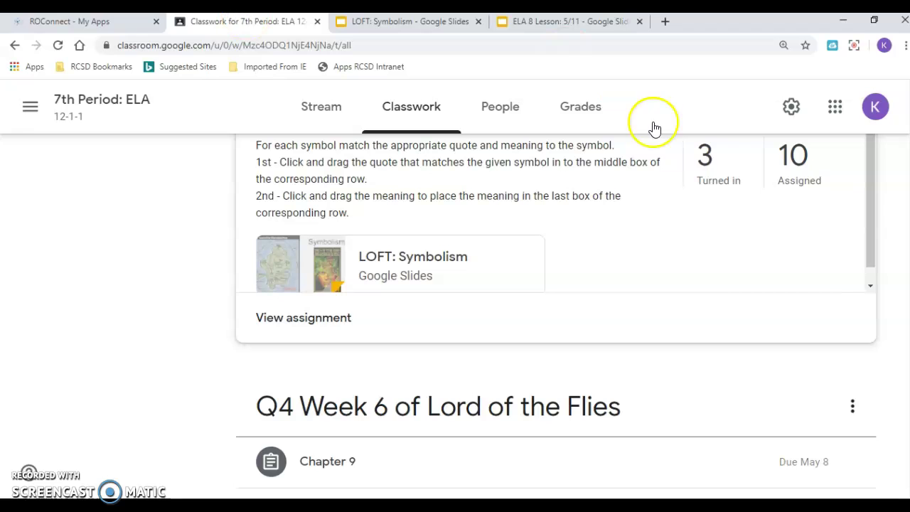